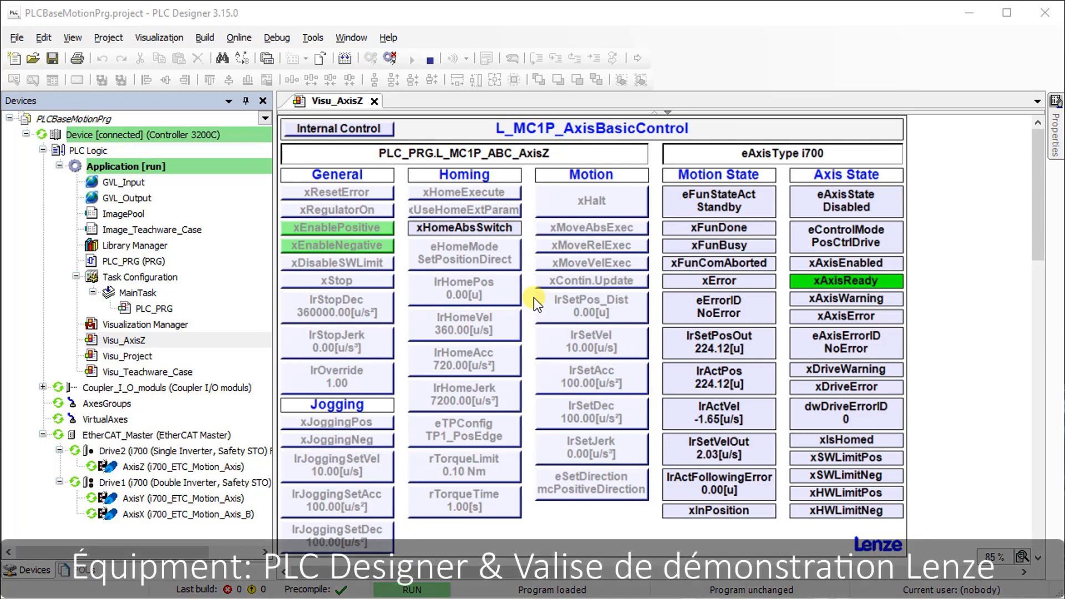
Step: Examine the project tree from the PLCBaseMotionPrg root and controller down to AxisZ, AxisY and AxisX under the EtherCAT master
left_click(32, 116)
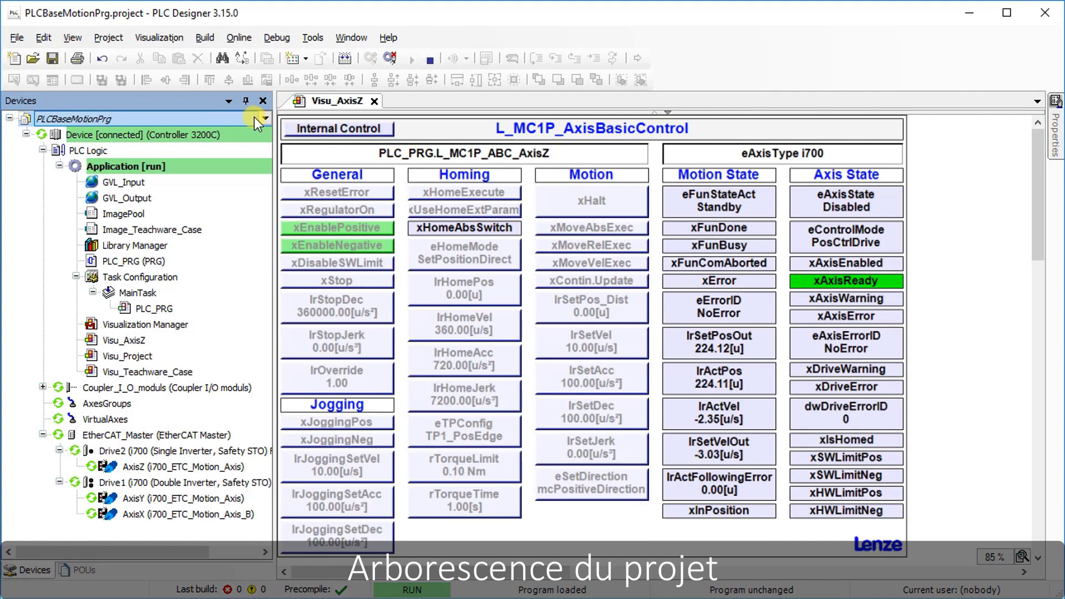
left_click(48, 132)
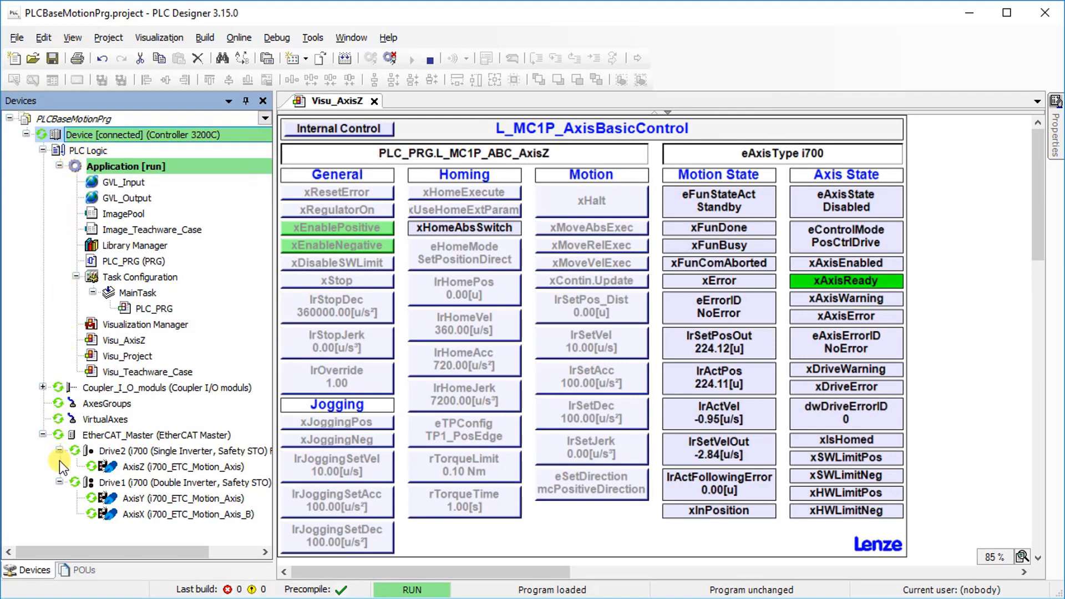
left_click(102, 467)
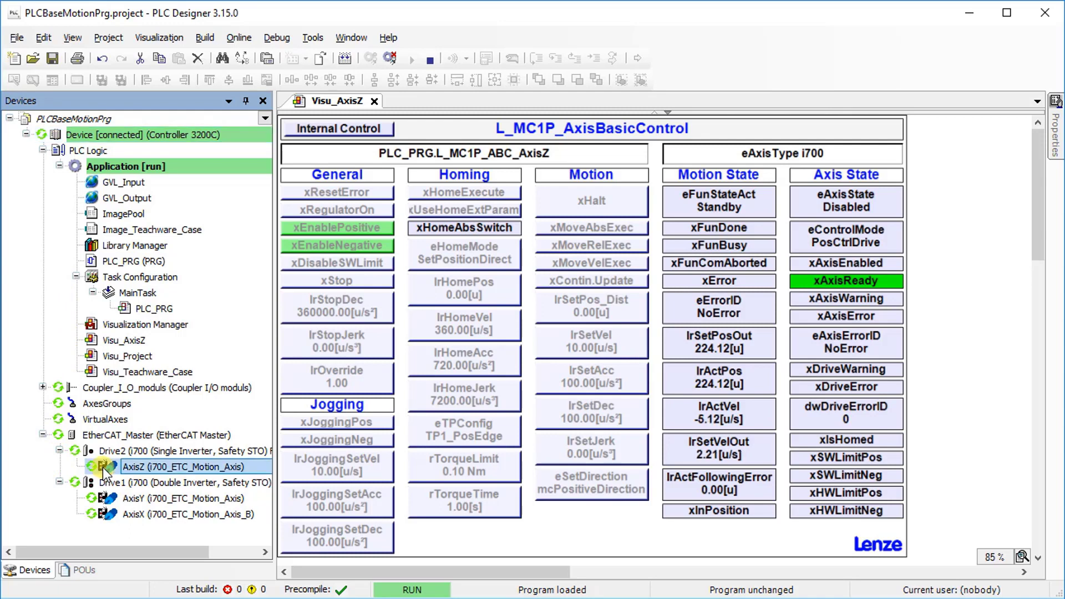
left_click(102, 497)
left_click(97, 515)
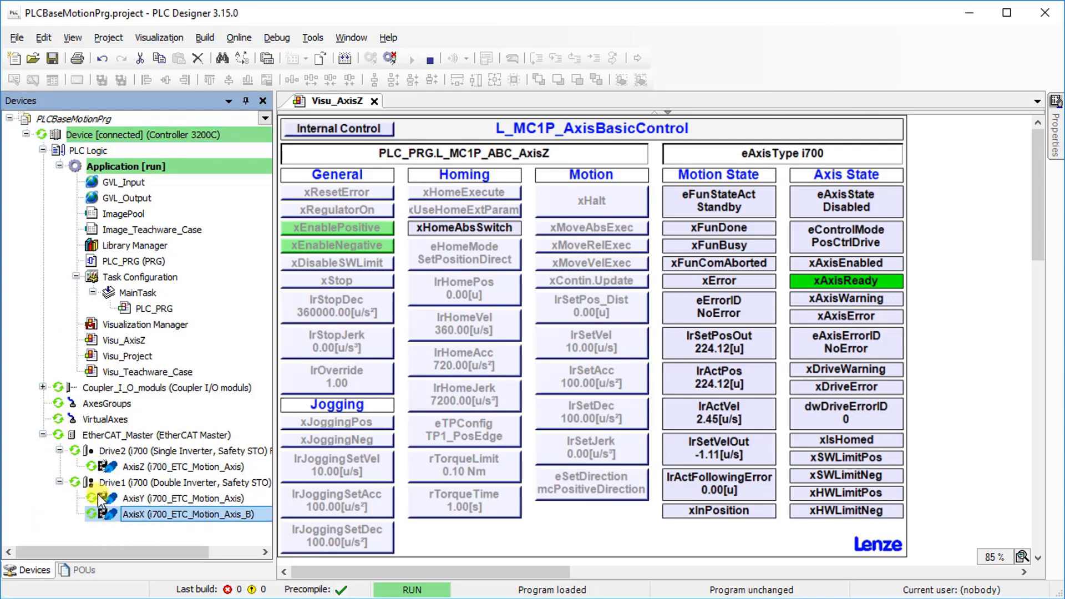
left_click(111, 469)
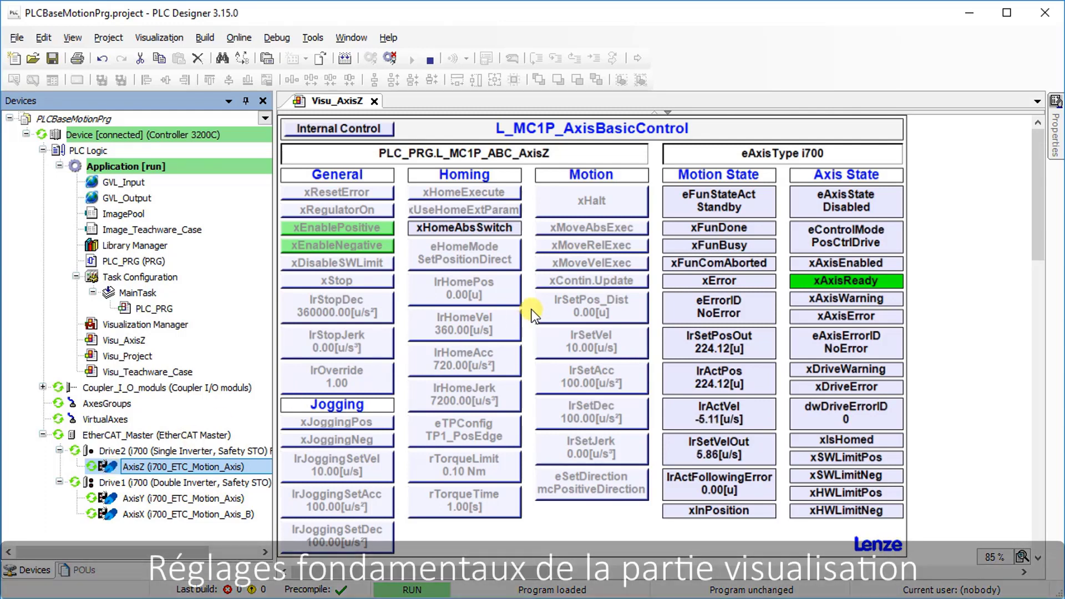
Step: Activate Internal Control in the AxisZ visualization and enable the axis with xRegulatorOn
left_click(532, 314)
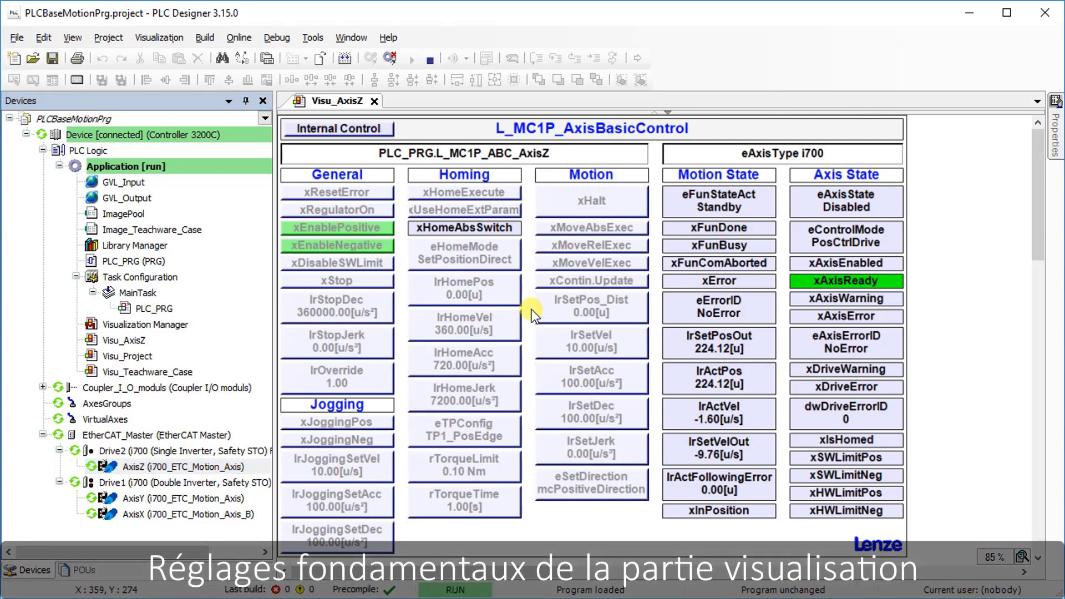
left_click(335, 132)
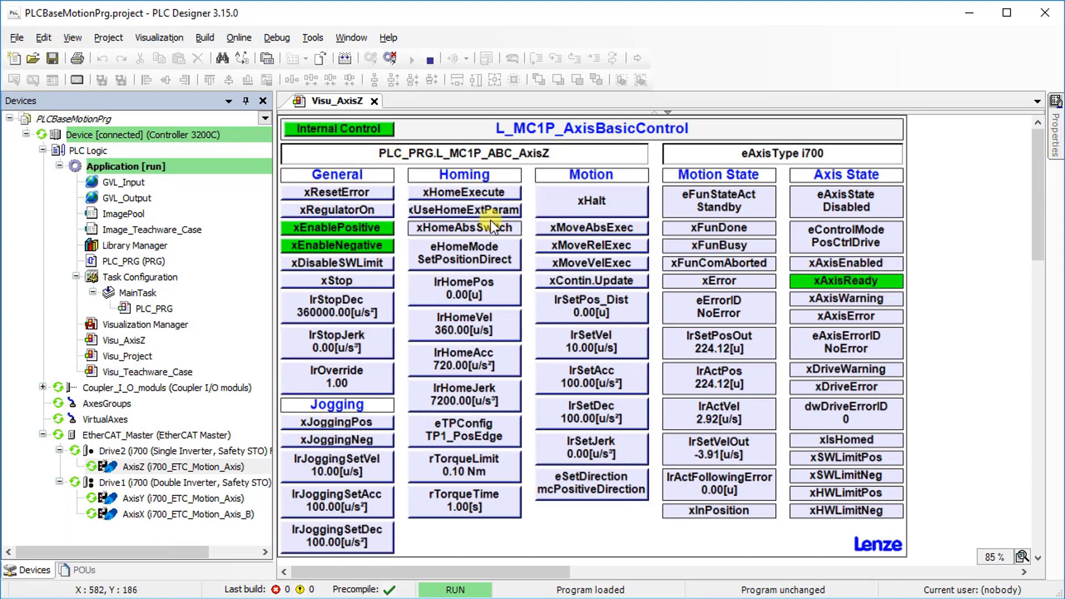
left_click(342, 211)
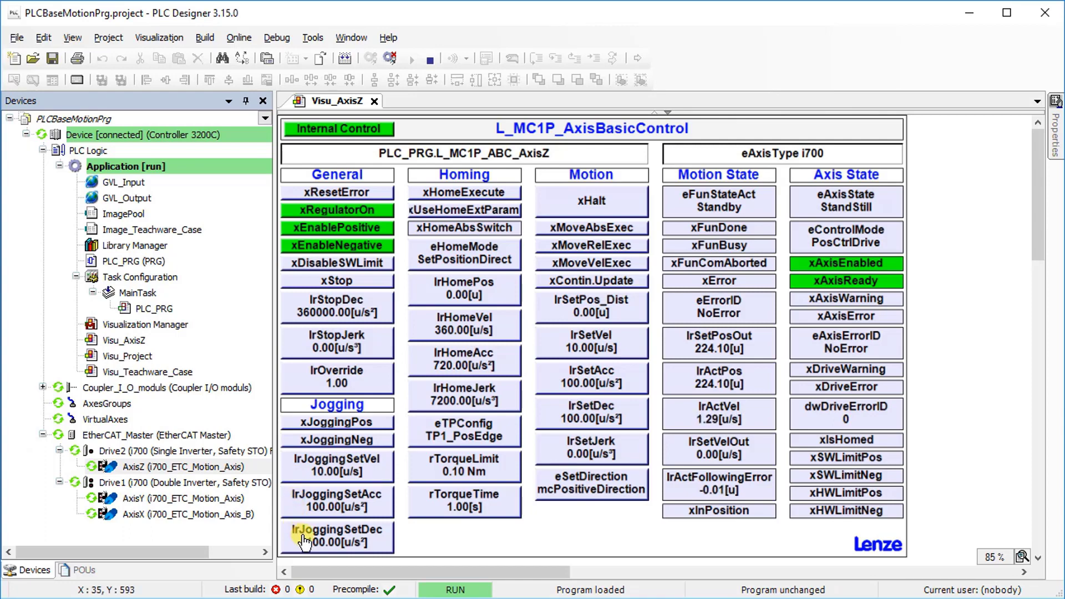
Step: Jog AxisZ in the positive direction and stop it, then jog it in the negative direction and stop it again
left_click(333, 426)
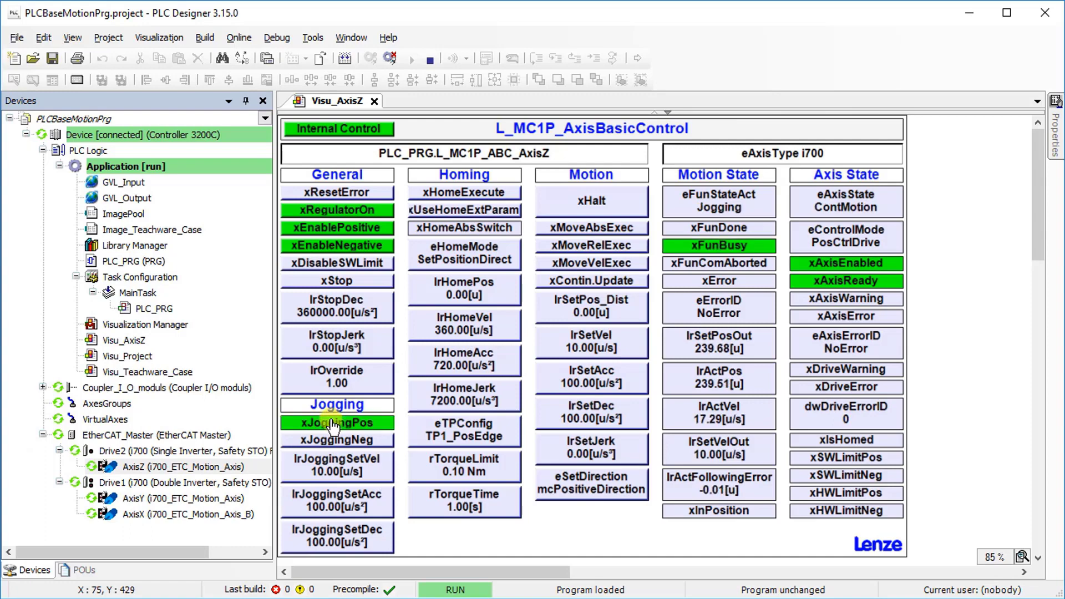
left_click(333, 424)
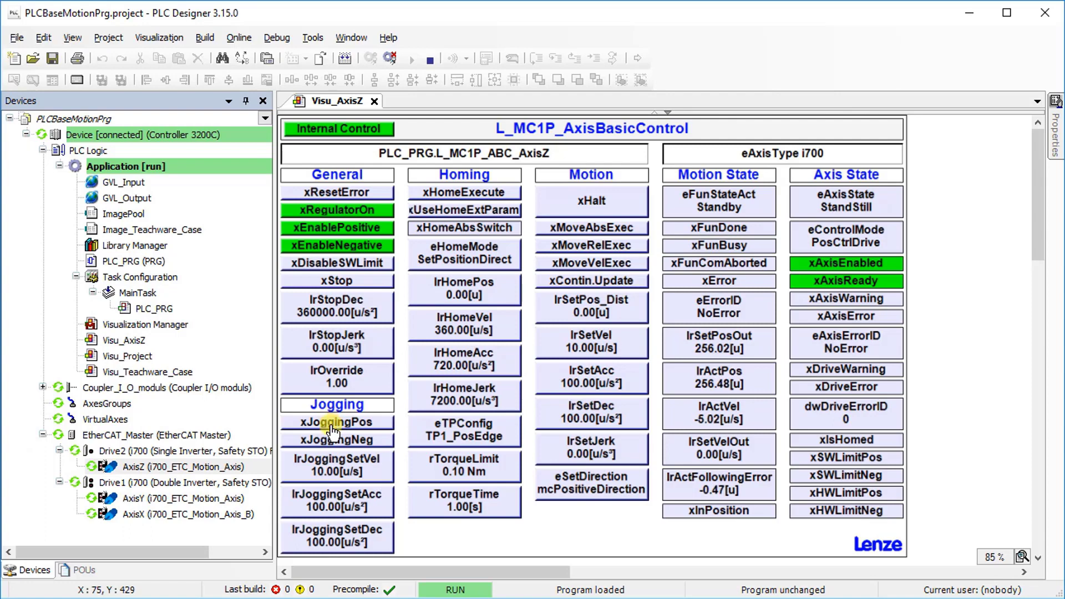
left_click(332, 440)
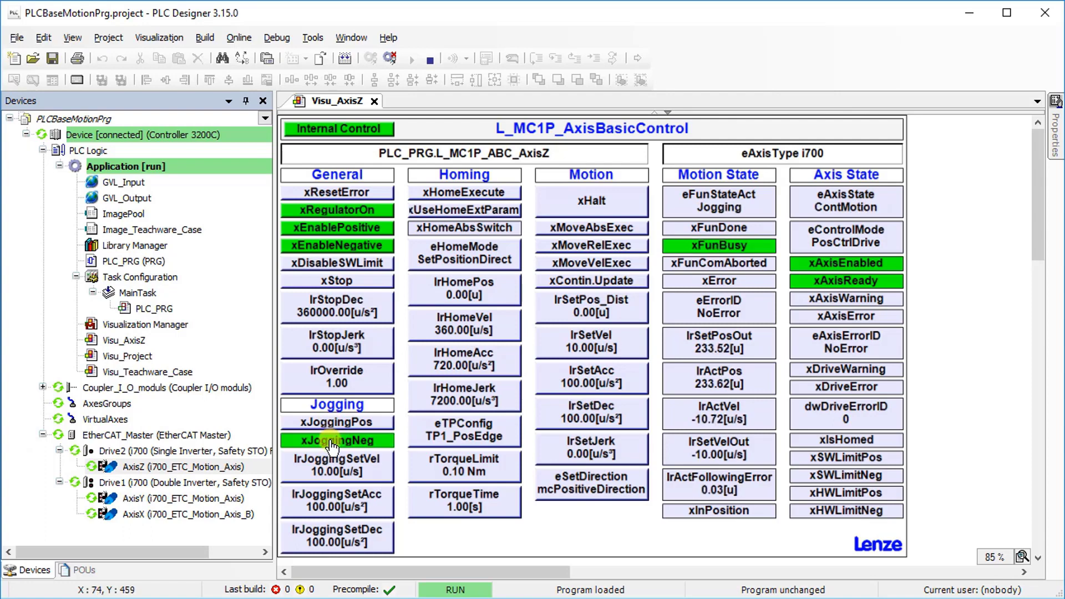
left_click(332, 440)
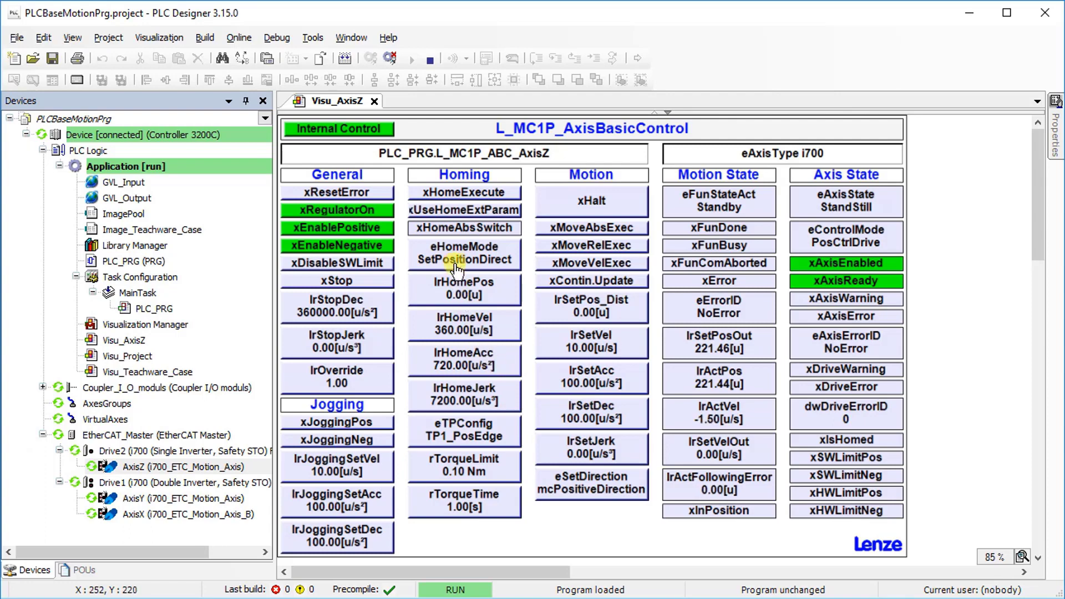
Step: Home AxisZ with xHomeExecute, using the SetPositionDirect mode and a home position of 0.00 u
mouse_move(459, 258)
left_click(423, 196)
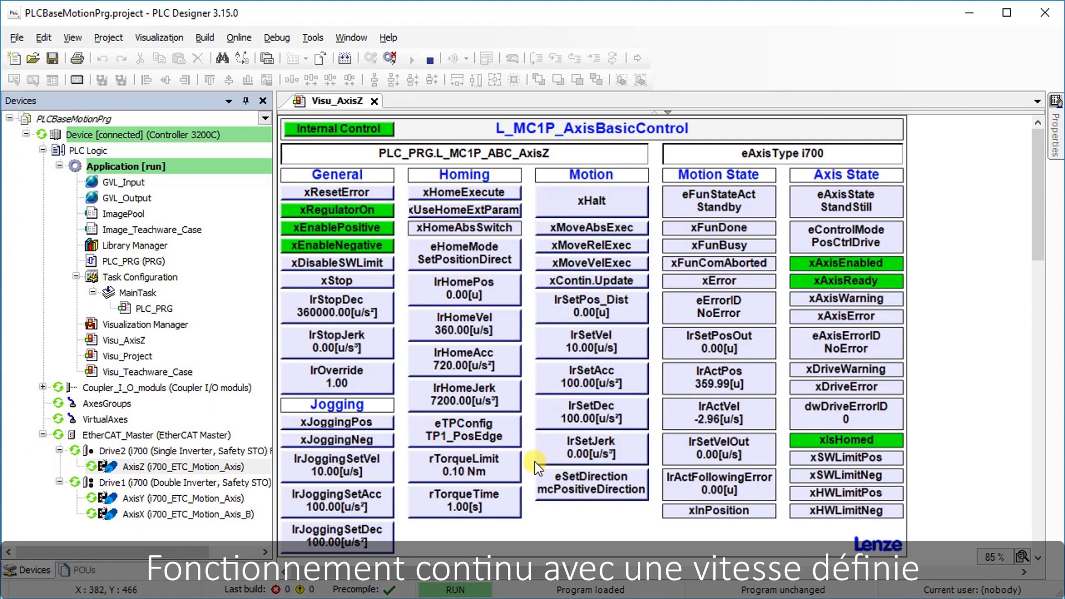
Step: Enable xContin.Update and start a continuous velocity movement of AxisZ with xMoveVelExec
mouse_move(560, 488)
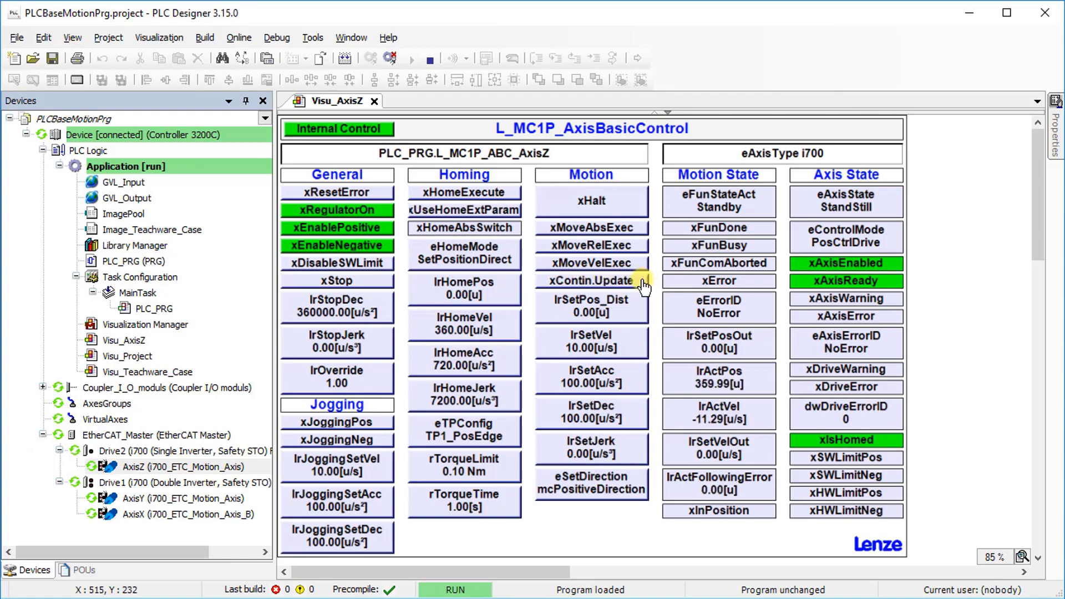
left_click(642, 282)
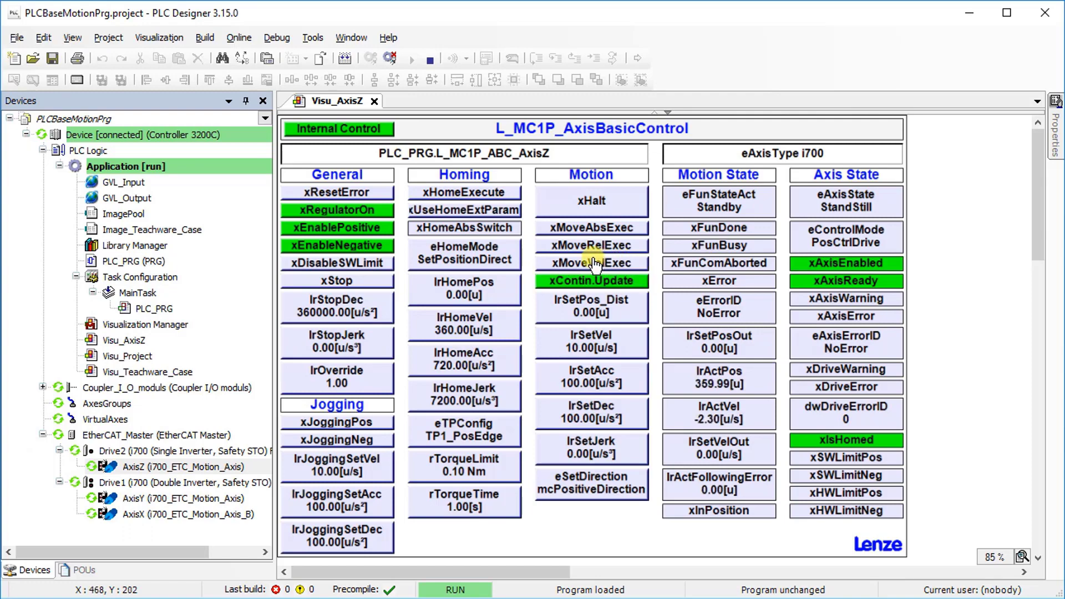
left_click(640, 269)
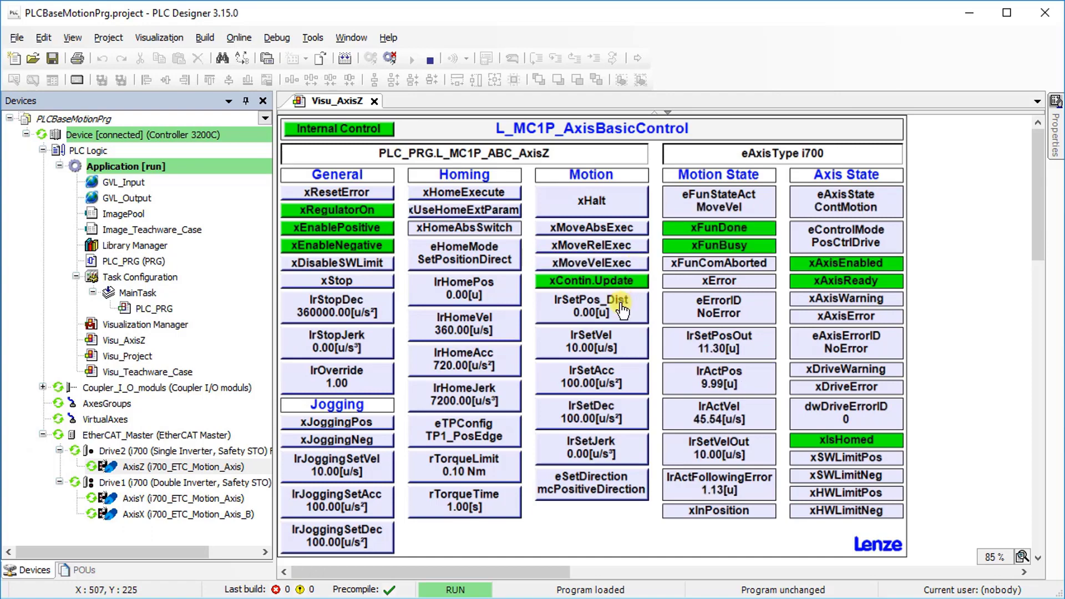
Step: Set lrSetVel to 20 u/s while the axis is moving, then halt it with xStop and release the stop command
left_click(588, 348)
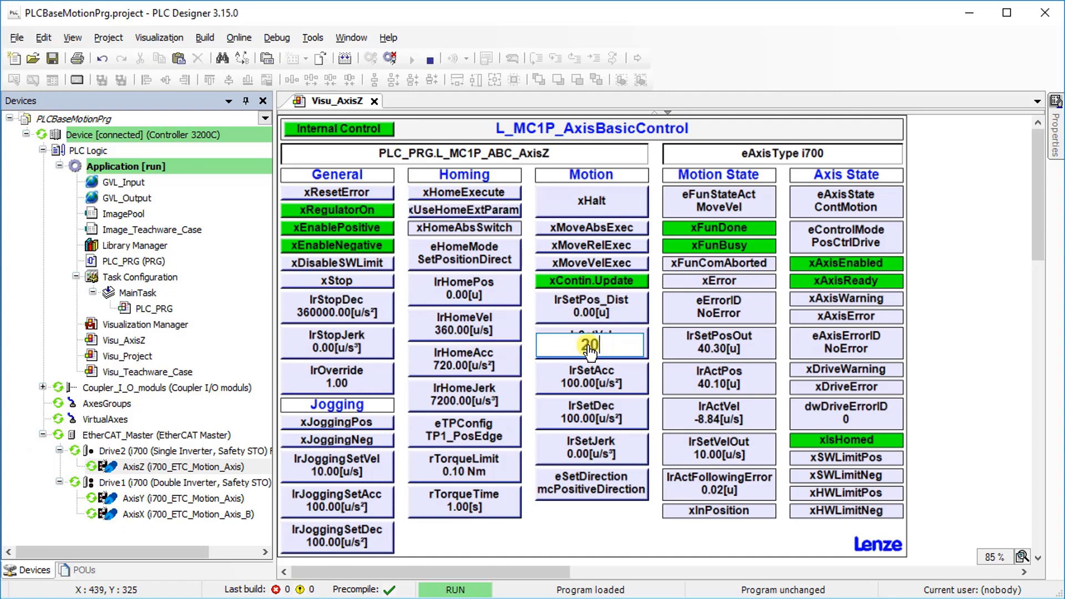
key("Return")
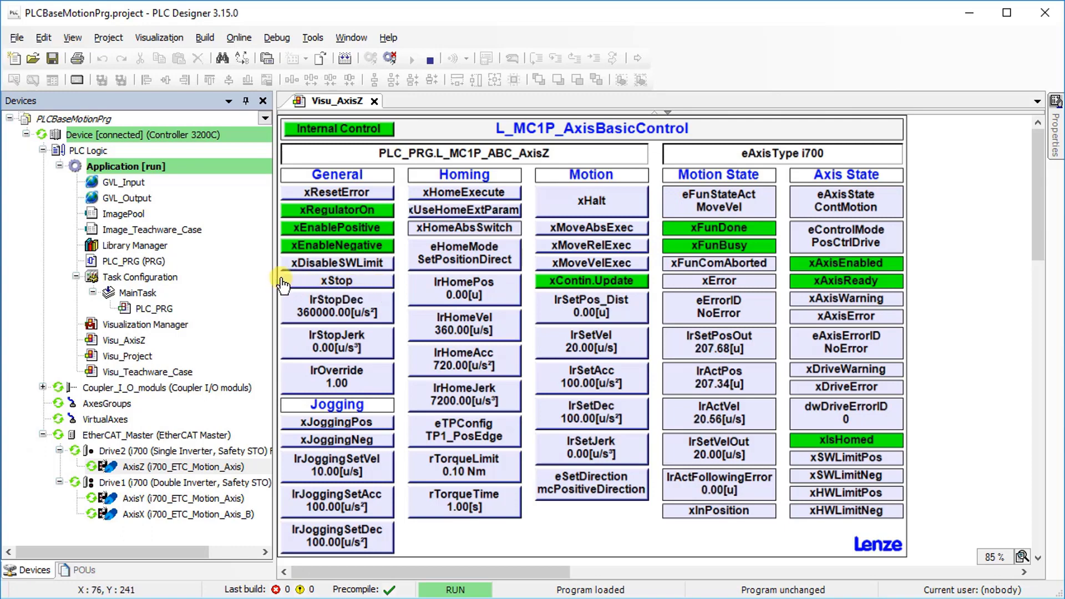
left_click(381, 281)
left_click(381, 282)
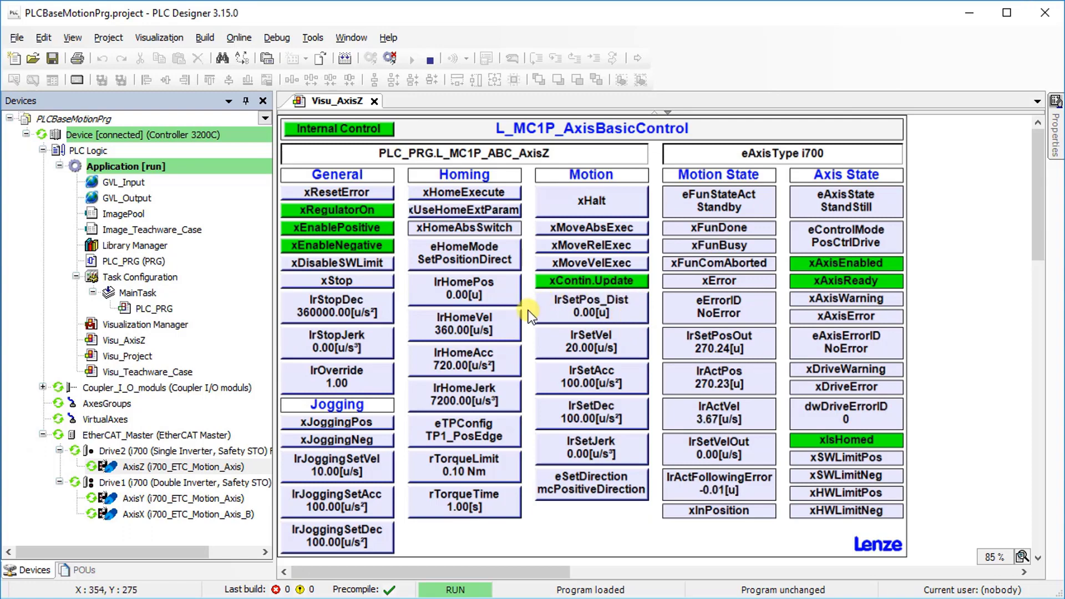
Step: Set lrSetPos_Dist to 180 u and execute an absolute positioning of AxisZ with xMoveAbsExec
left_click(602, 310)
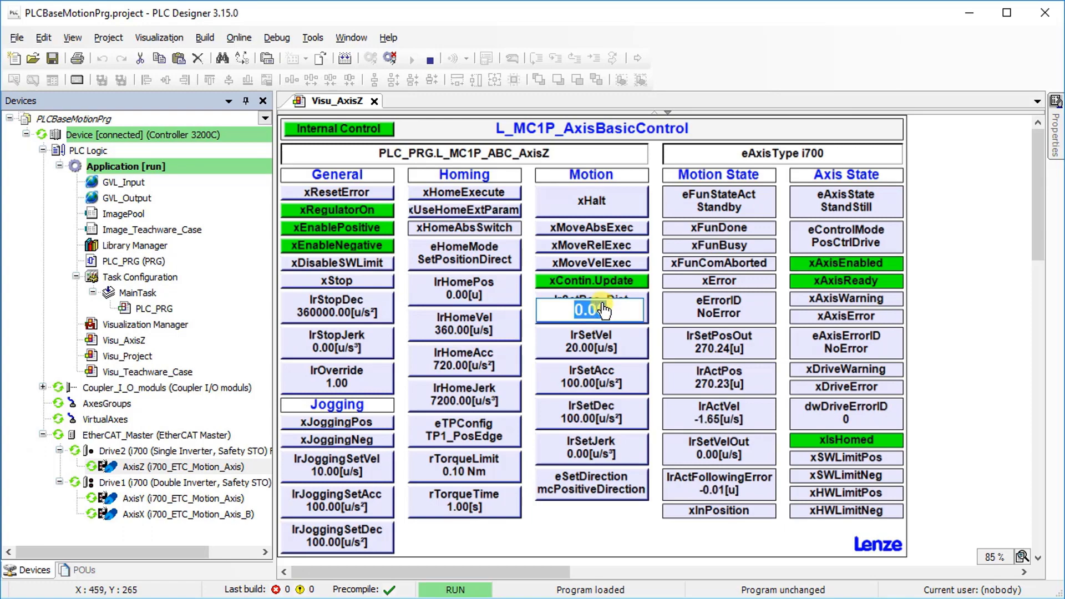
type("180")
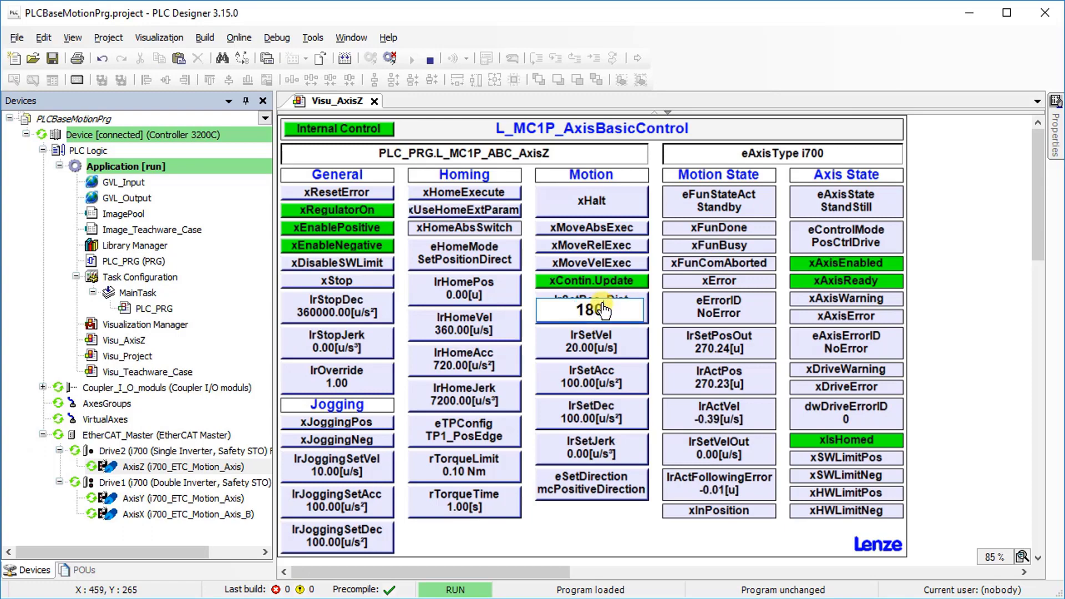
key("Return")
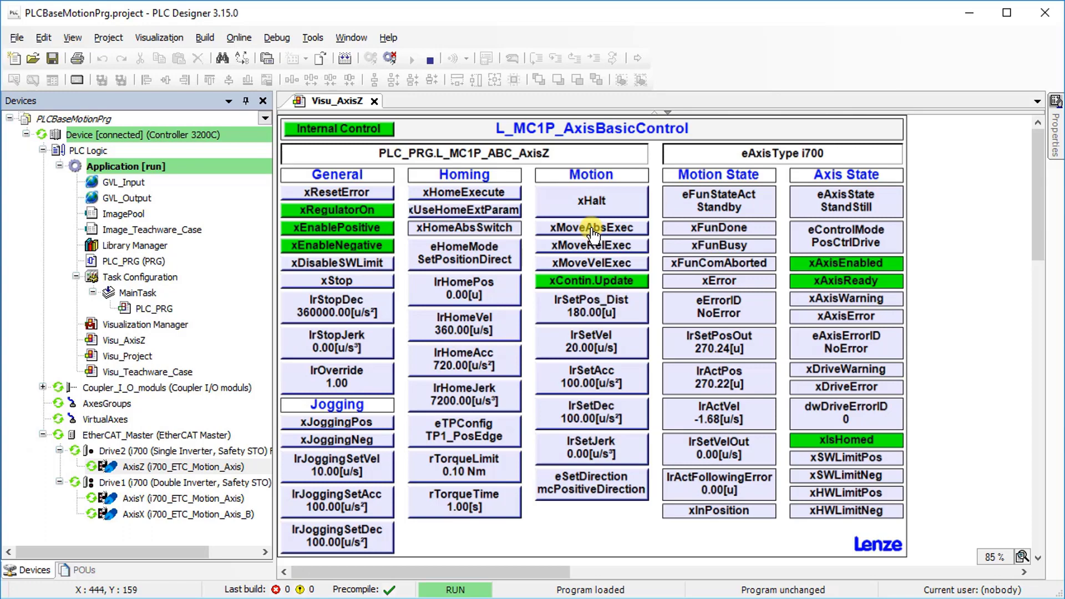
left_click(636, 230)
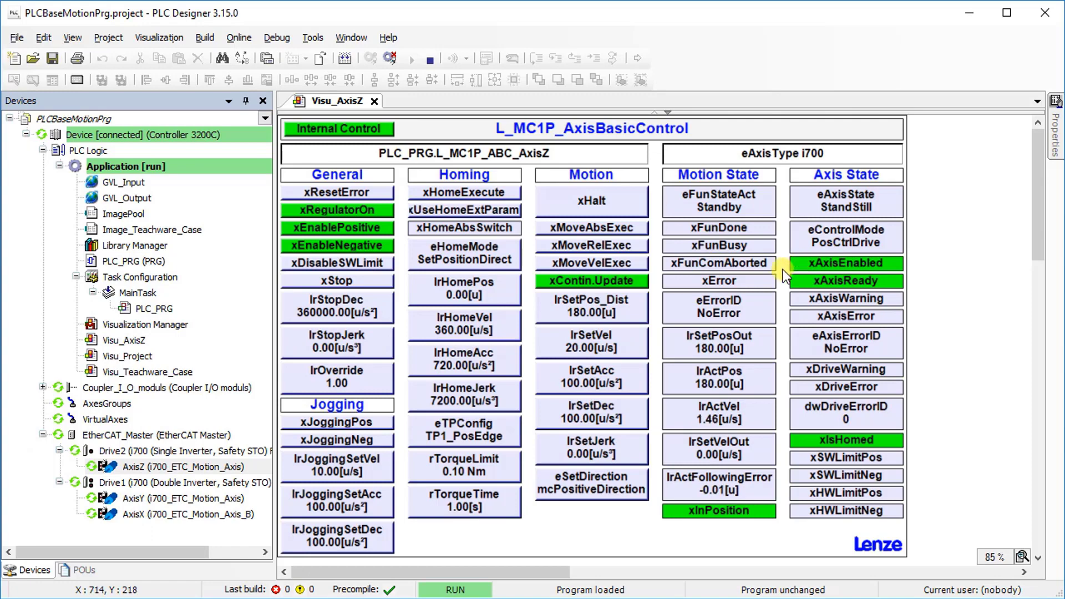
Step: Set lrSetPos_Dist to 90 u and execute a relative positioning of AxisZ with xMoveRelExec
left_click(584, 308)
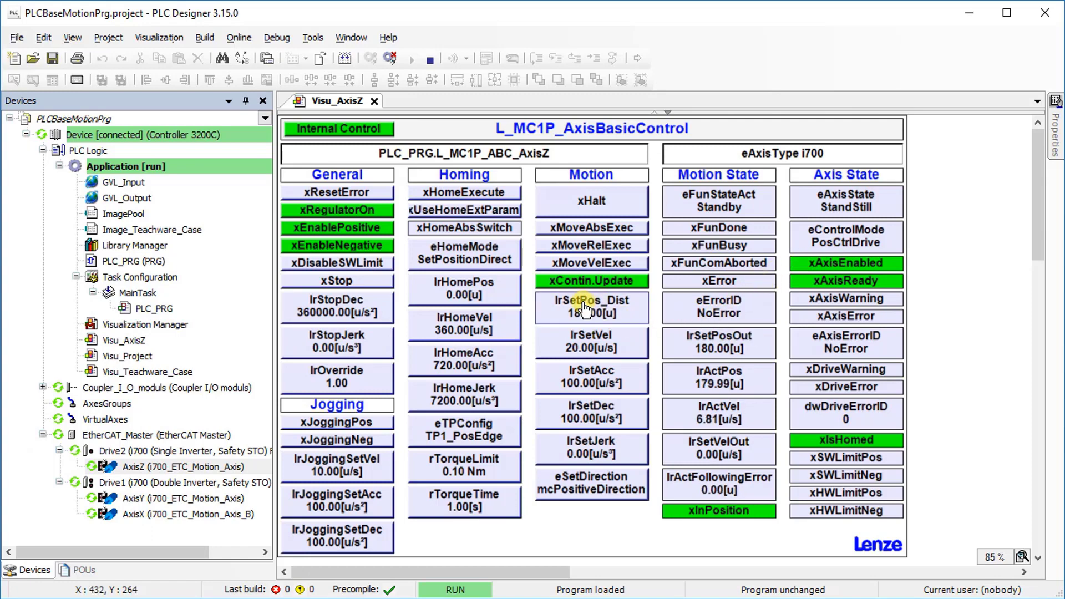
key("BackSpace")
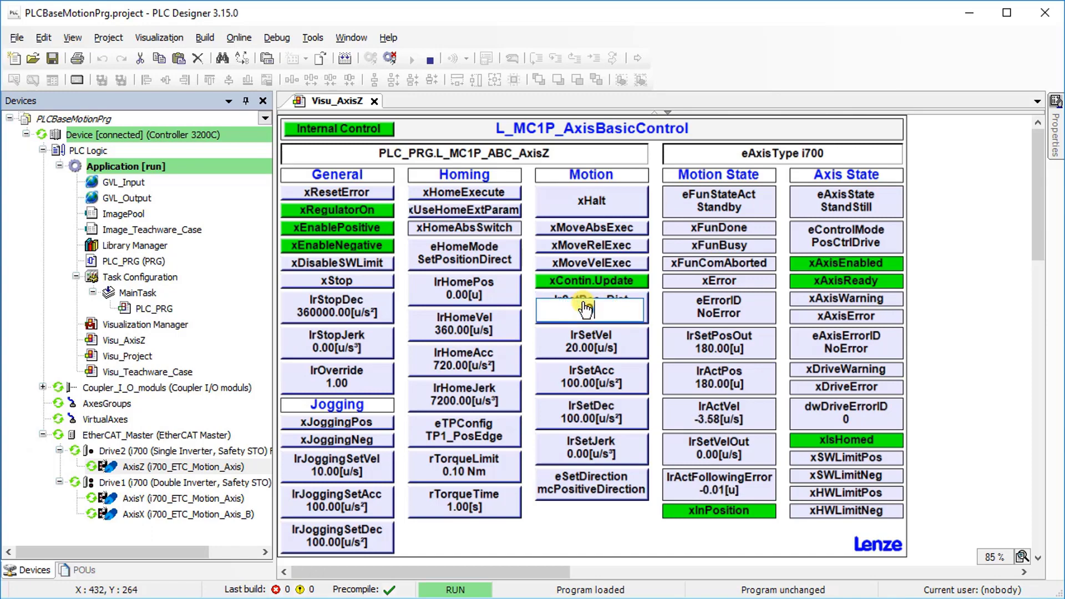
key("Return")
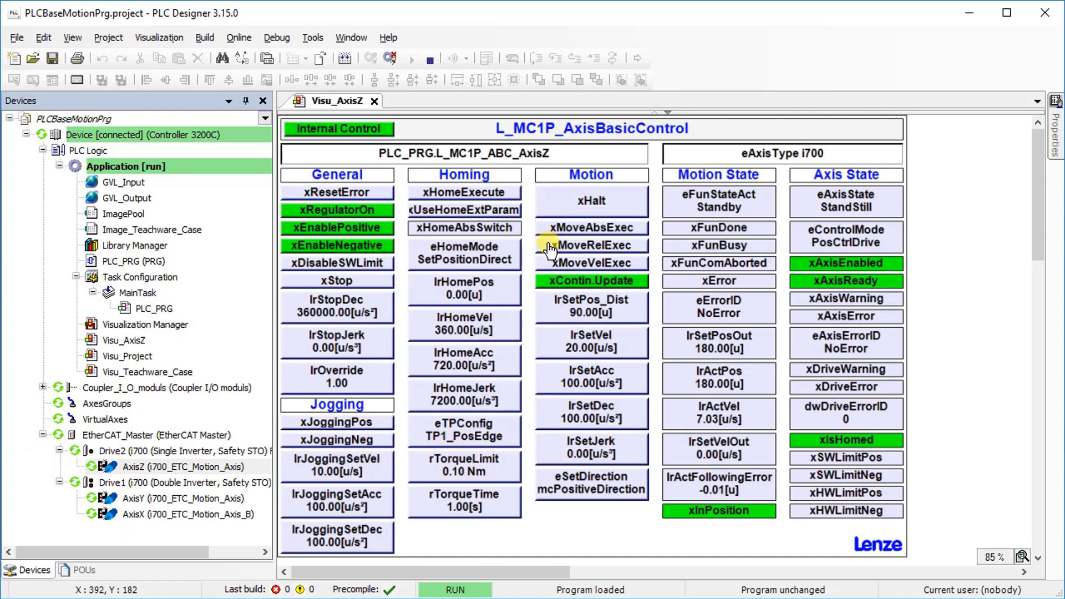
left_click(638, 248)
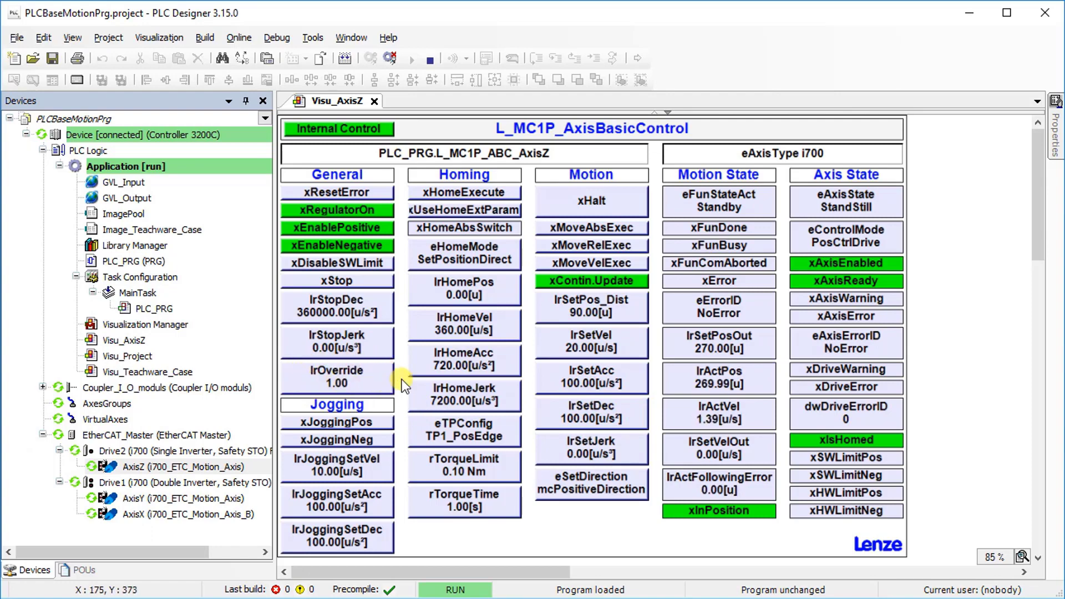
Step: Disable the AxisZ controller by switching off xRegulatorOn, and deactivate Internal Control
left_click(340, 214)
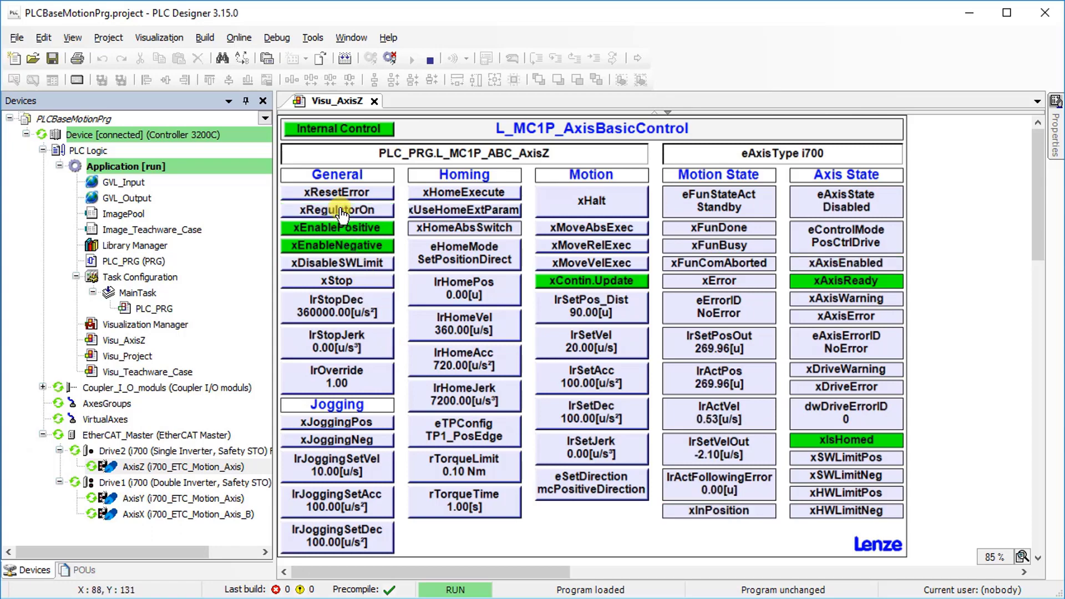
left_click(352, 134)
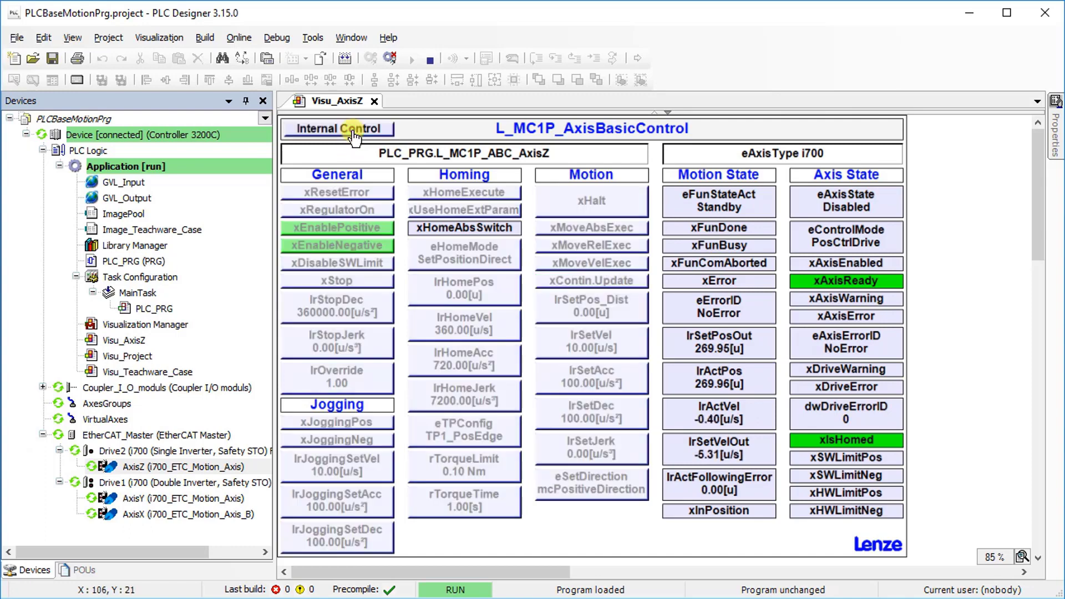